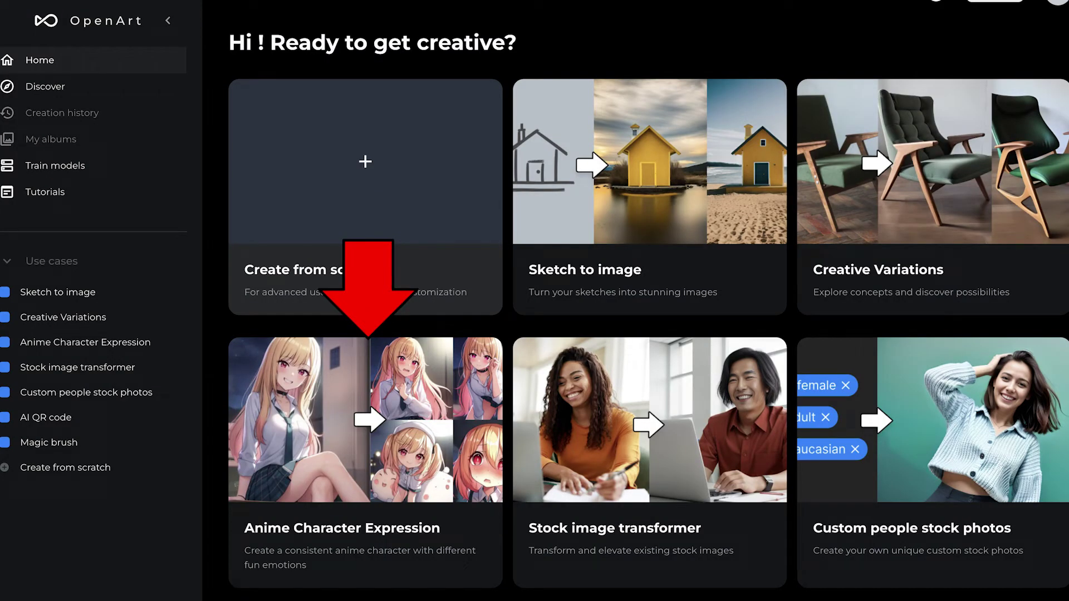
# Start the Anime Character Expression tool with the brown-haired sample girl, hiding examples and tutorial.
pyautogui.click(130, 334)
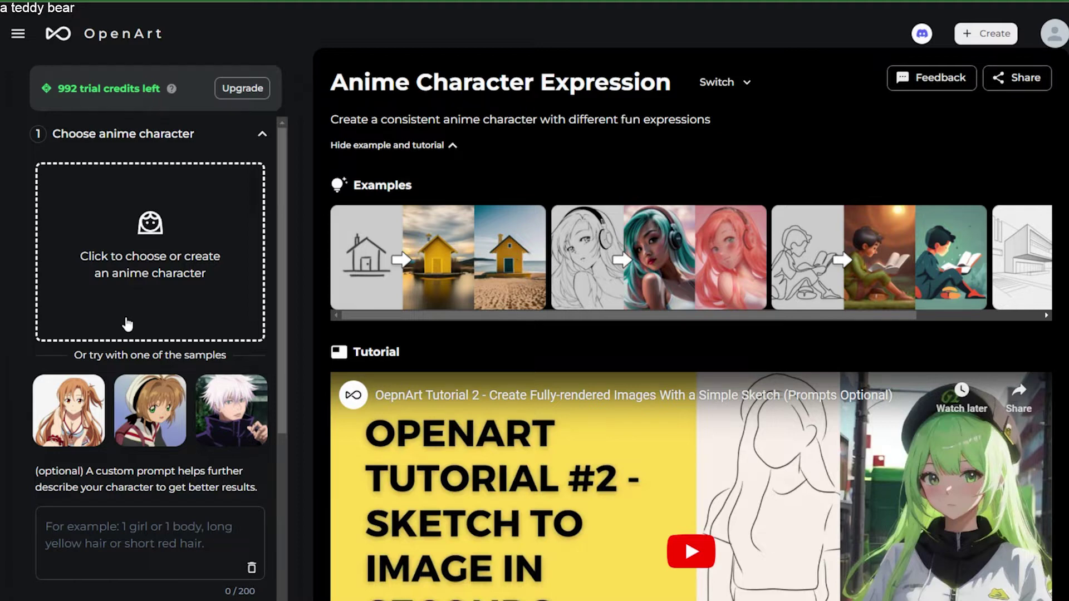
pyautogui.click(161, 431)
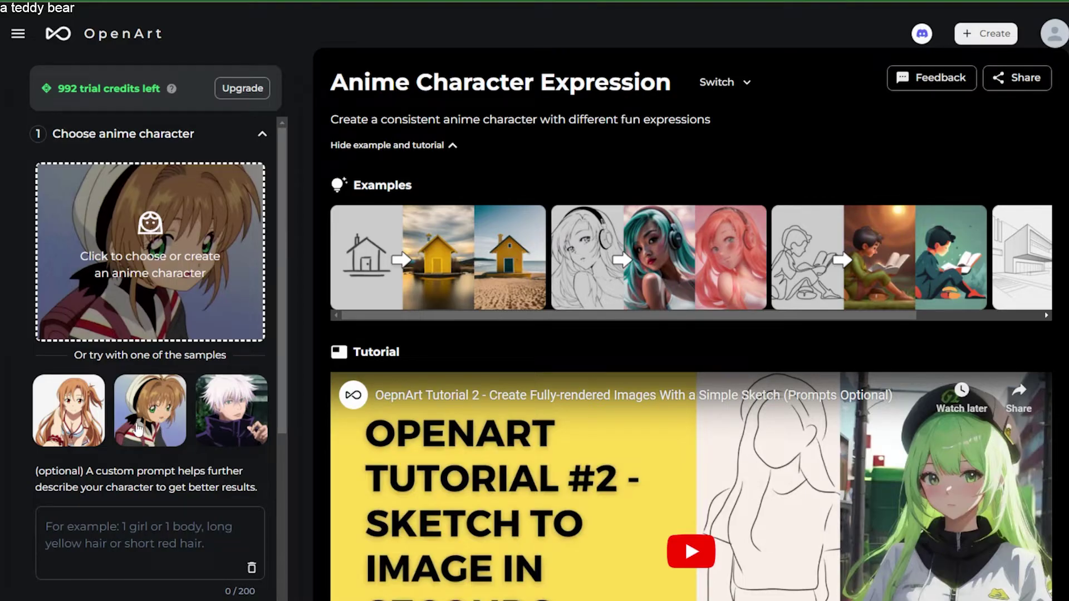
pyautogui.click(367, 144)
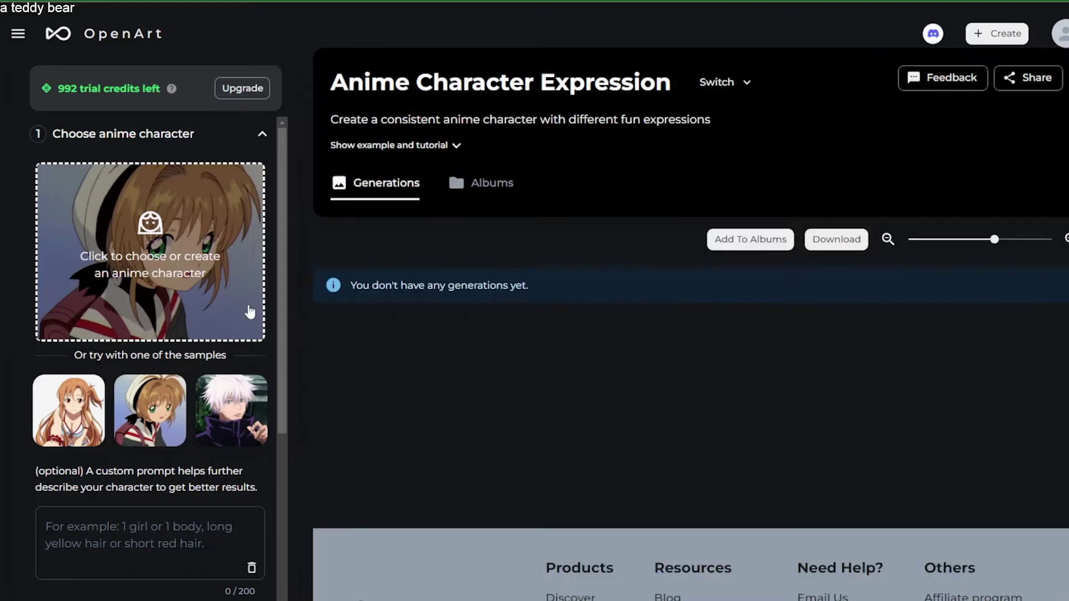
# Generate Chibi and 3D style images with the Annoyed expression, then enlarge the last result.
pyautogui.scroll(-3, 150, 491)
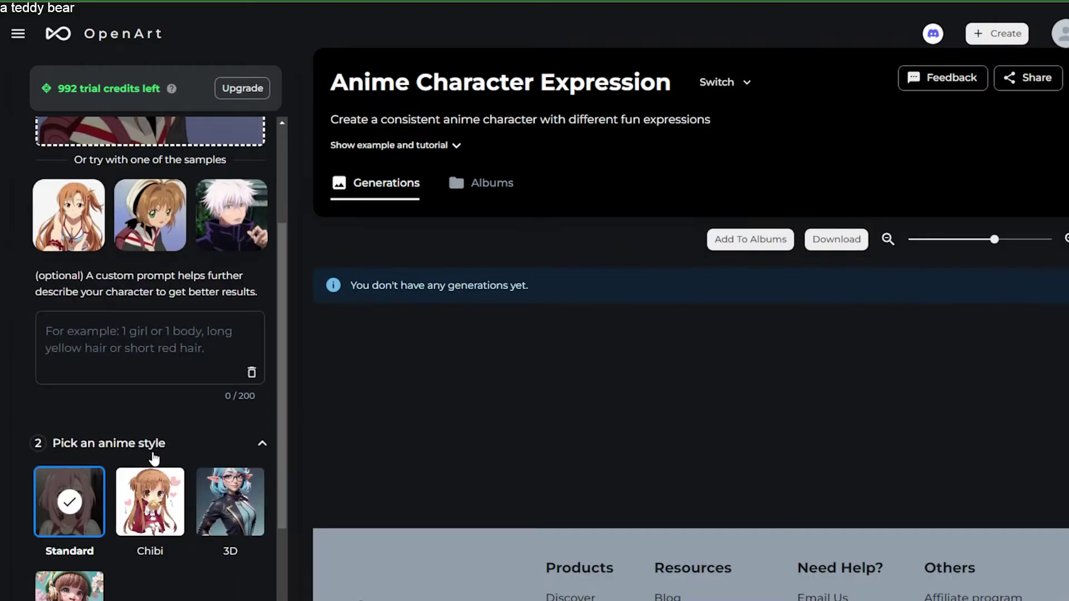
pyautogui.scroll(-2, 150, 501)
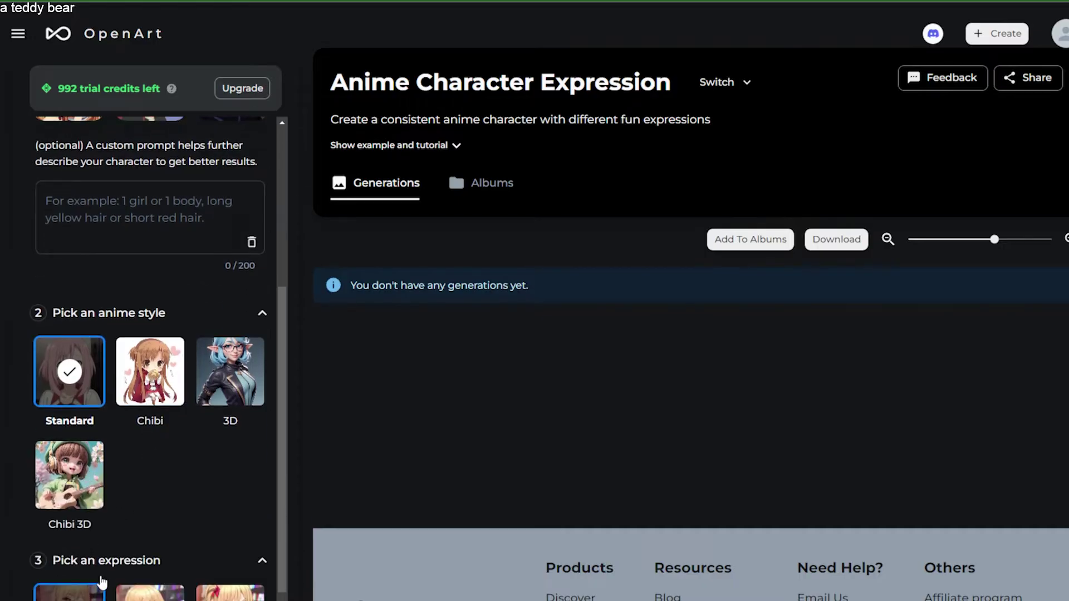
pyautogui.scroll(-3, 101, 582)
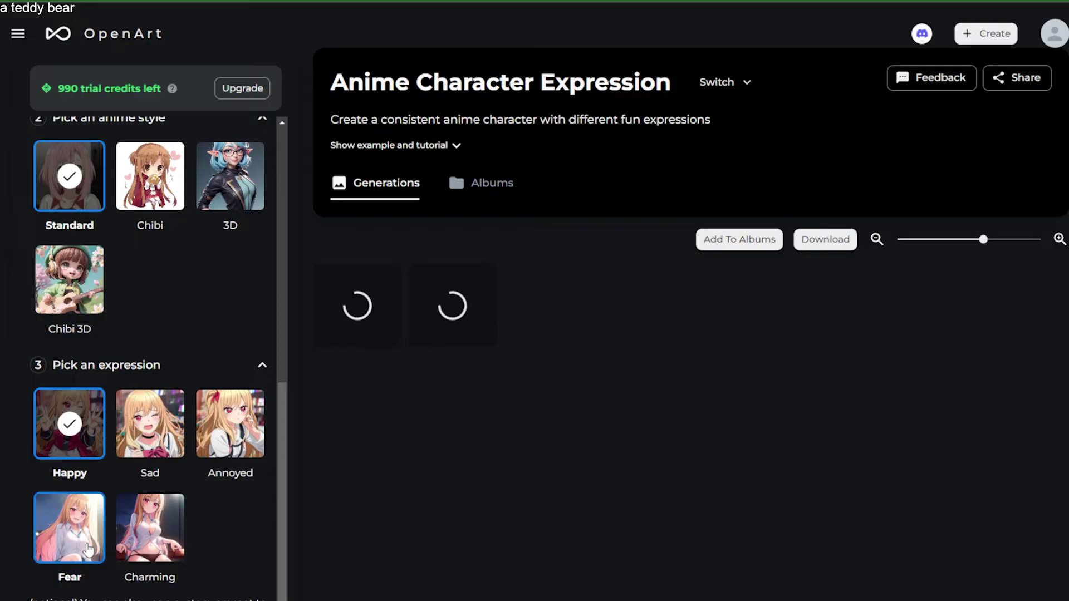
pyautogui.scroll(4, 99, 555)
pyautogui.click(150, 436)
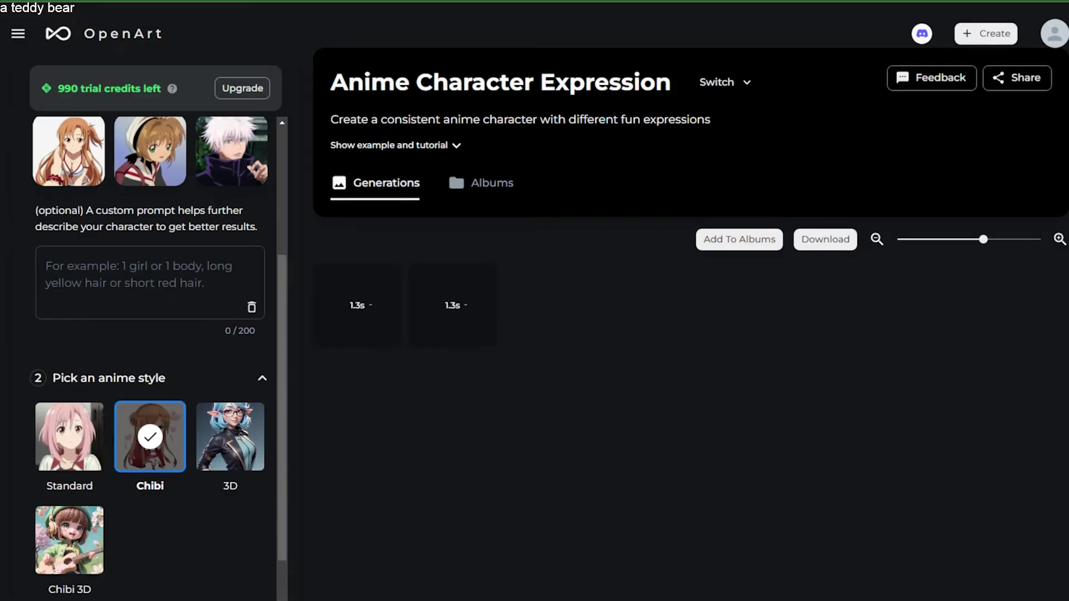
pyautogui.click(230, 436)
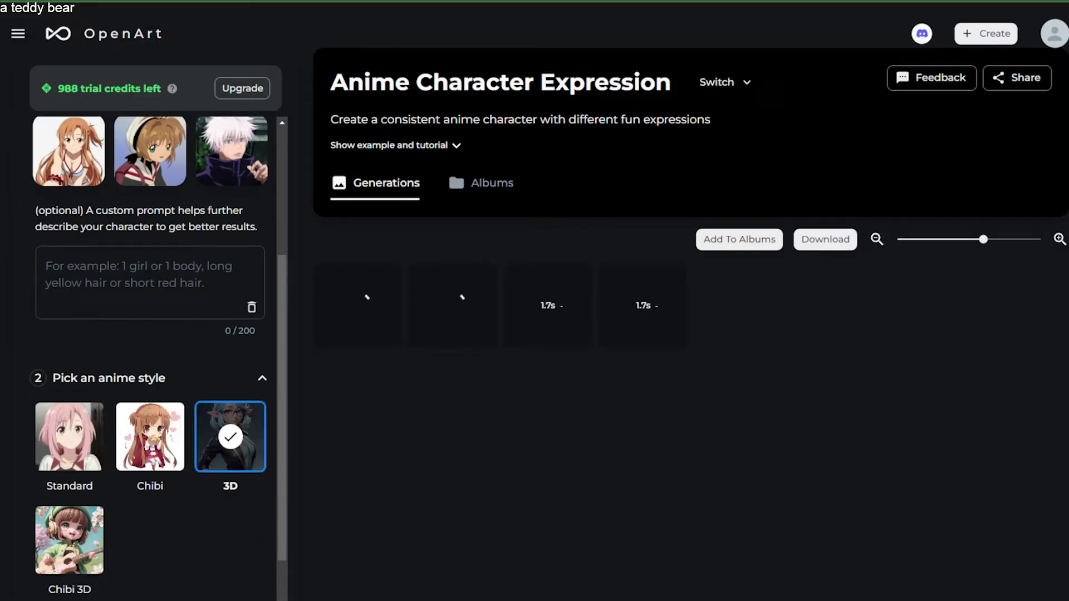
pyautogui.scroll(-2, 230, 437)
pyautogui.click(230, 554)
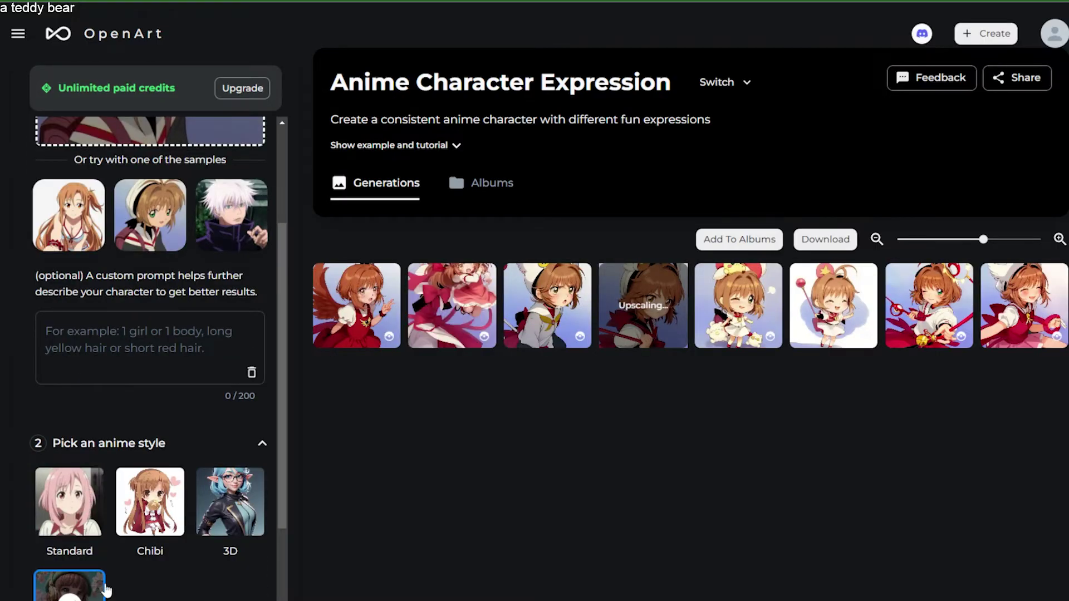
pyautogui.click(1039, 321)
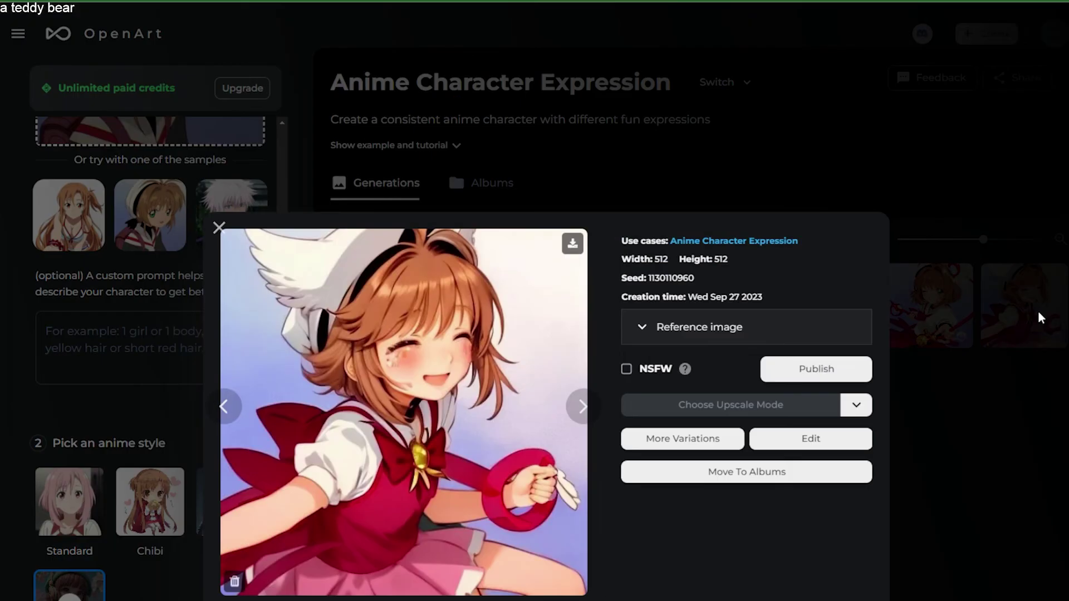
# Step back through the results, including the chibi, plush-bear and angry-looking images, then close the viewer.
pyautogui.click(225, 407)
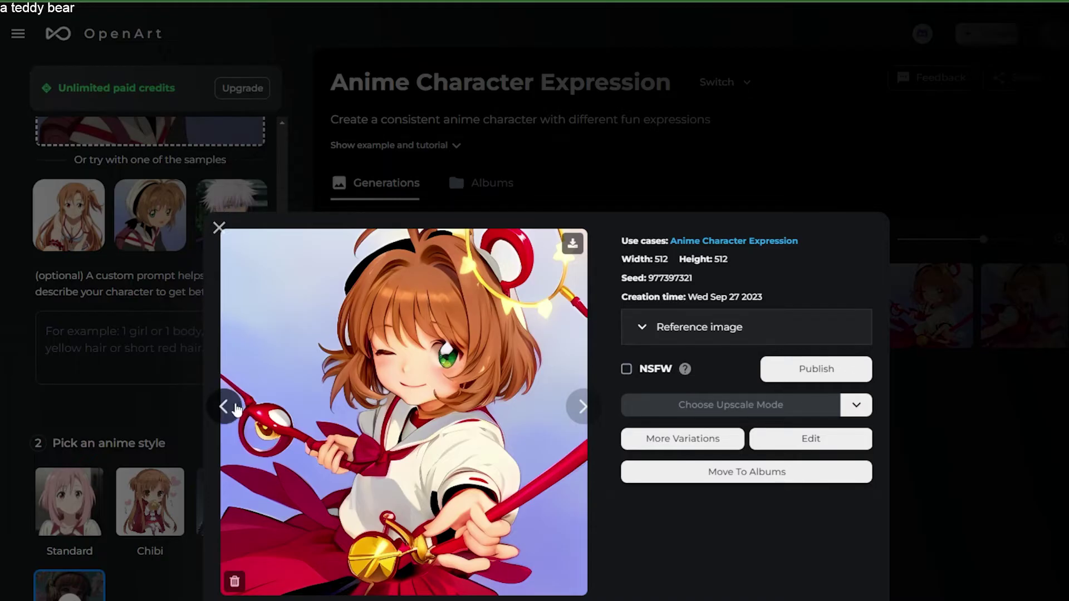
pyautogui.click(225, 407)
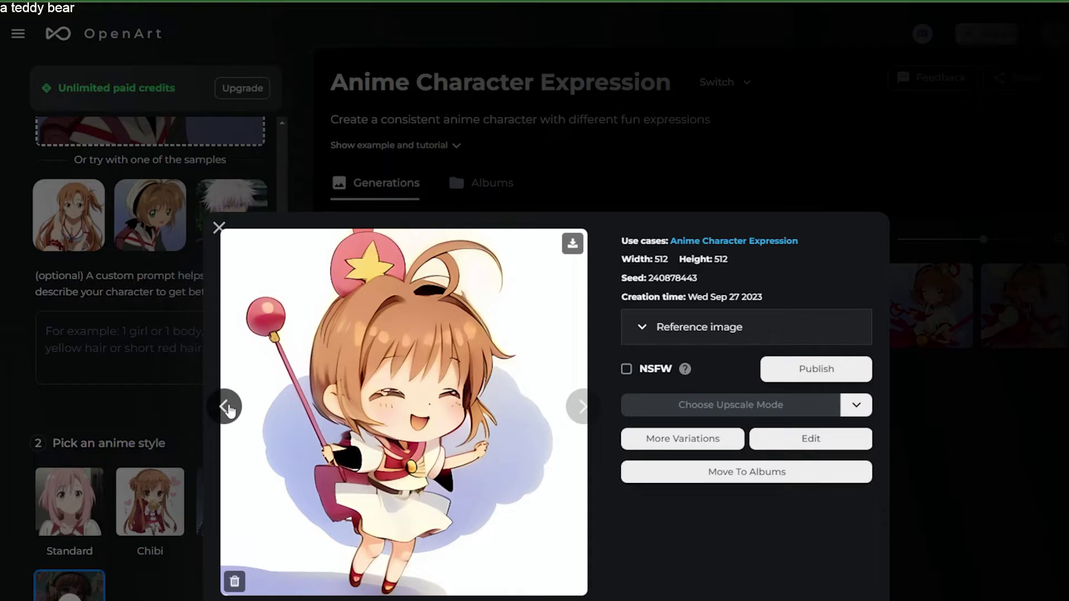
pyautogui.click(228, 410)
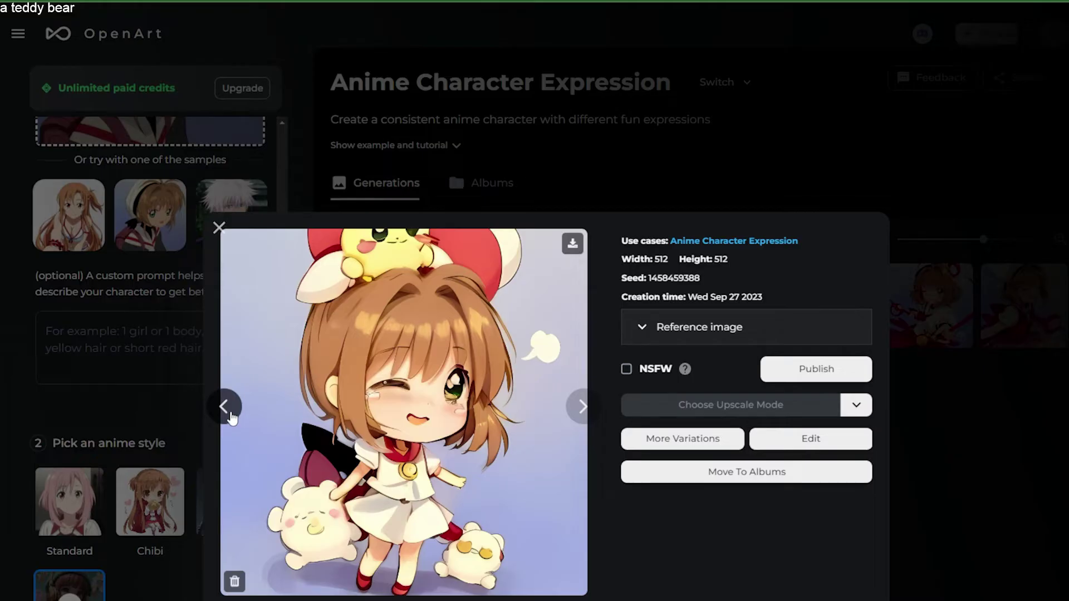
pyautogui.click(229, 412)
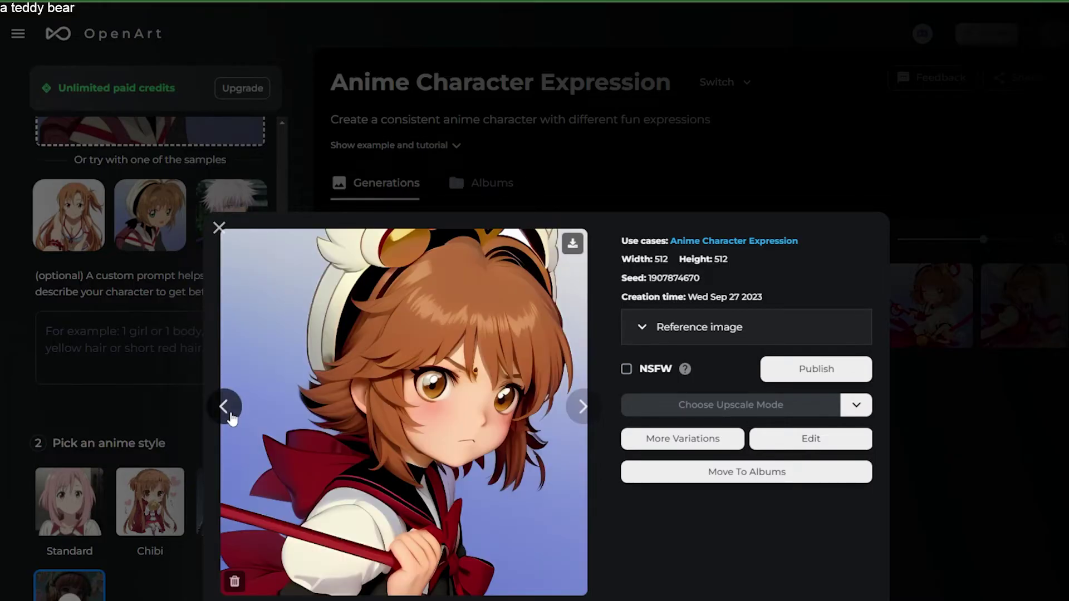
pyautogui.click(228, 411)
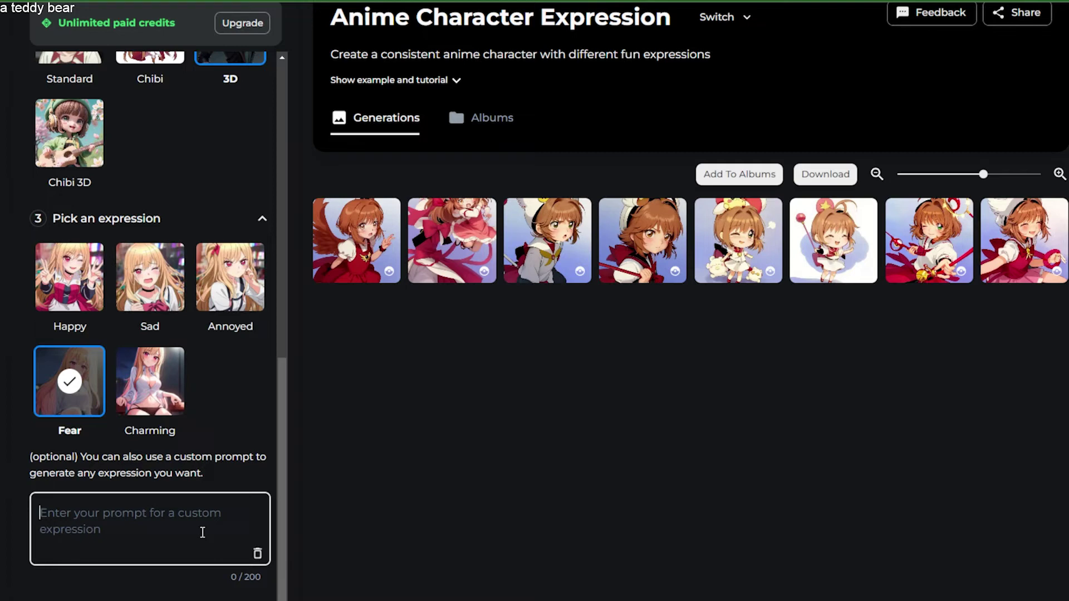
# Generate images from the custom prompt 'eating an apple' and close the enlarged result.
pyautogui.write('eating an apple')
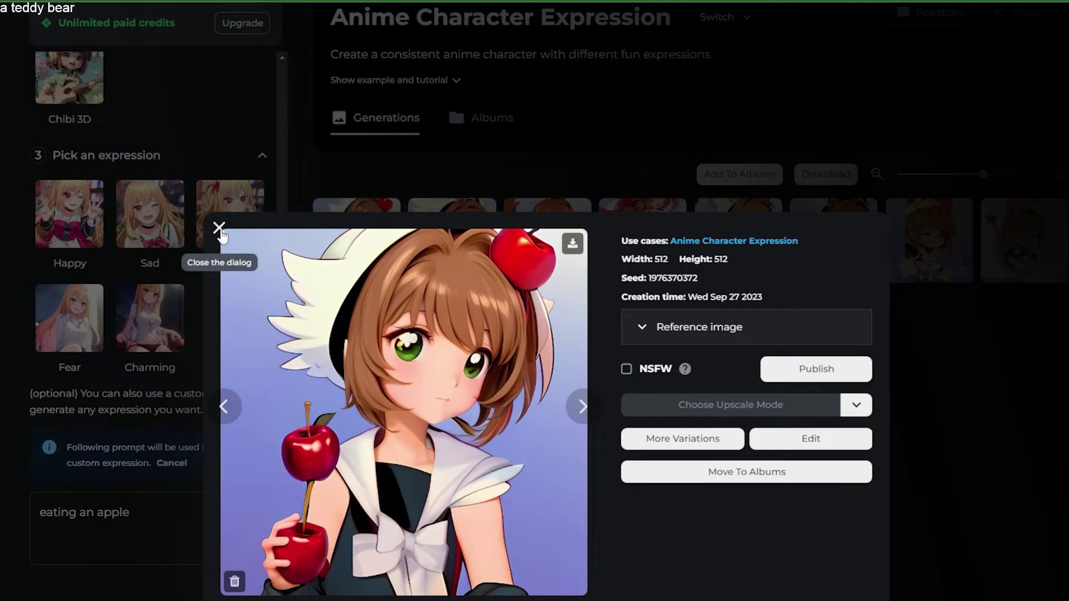
pyautogui.click(219, 228)
pyautogui.scroll(10, 192, 359)
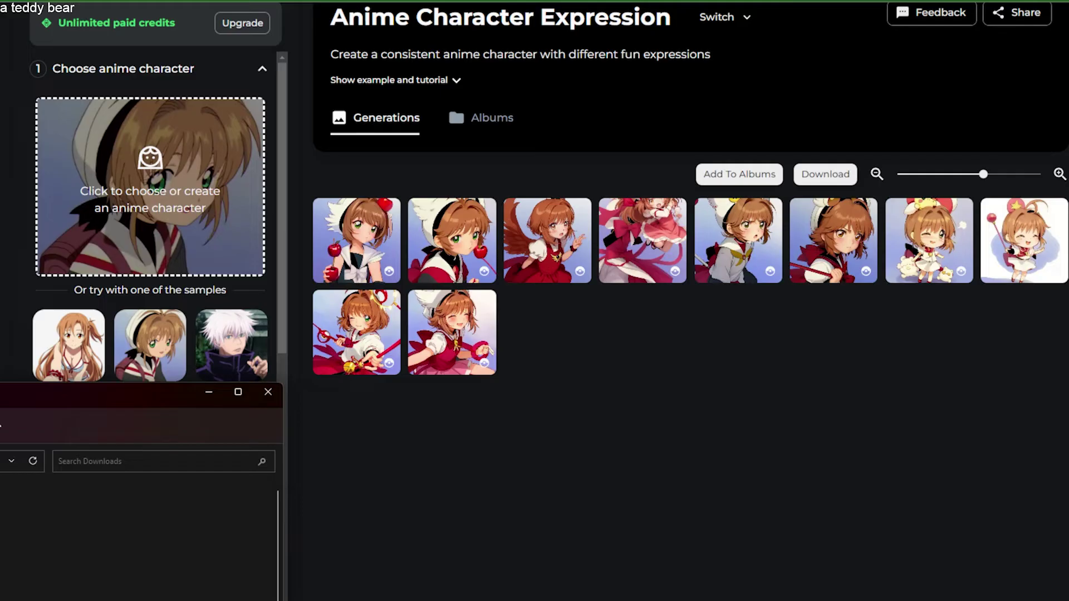
# Upload your own character image as the character and start generating her expressions.
pyautogui.click(189, 167)
pyautogui.click(579, 301)
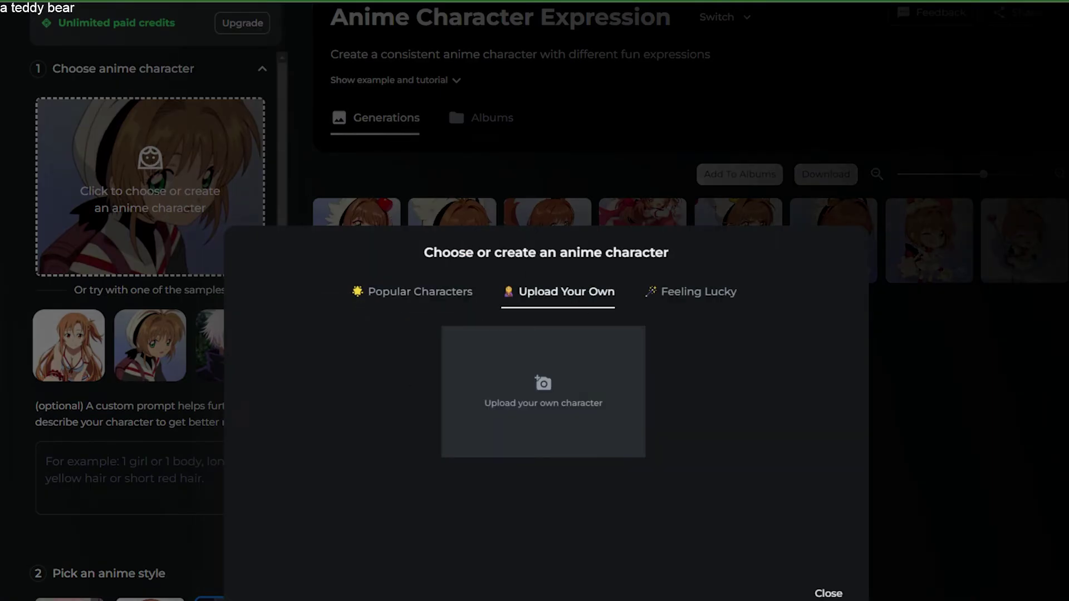
pyautogui.moveTo(461, 362); pyautogui.dragTo(508, 411)
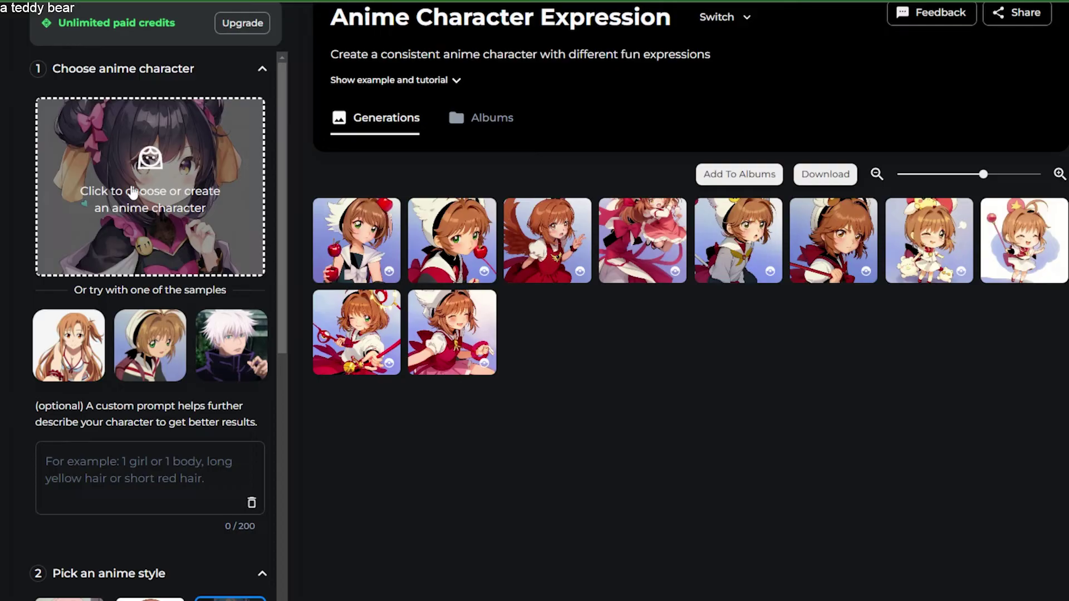
pyautogui.click(159, 220)
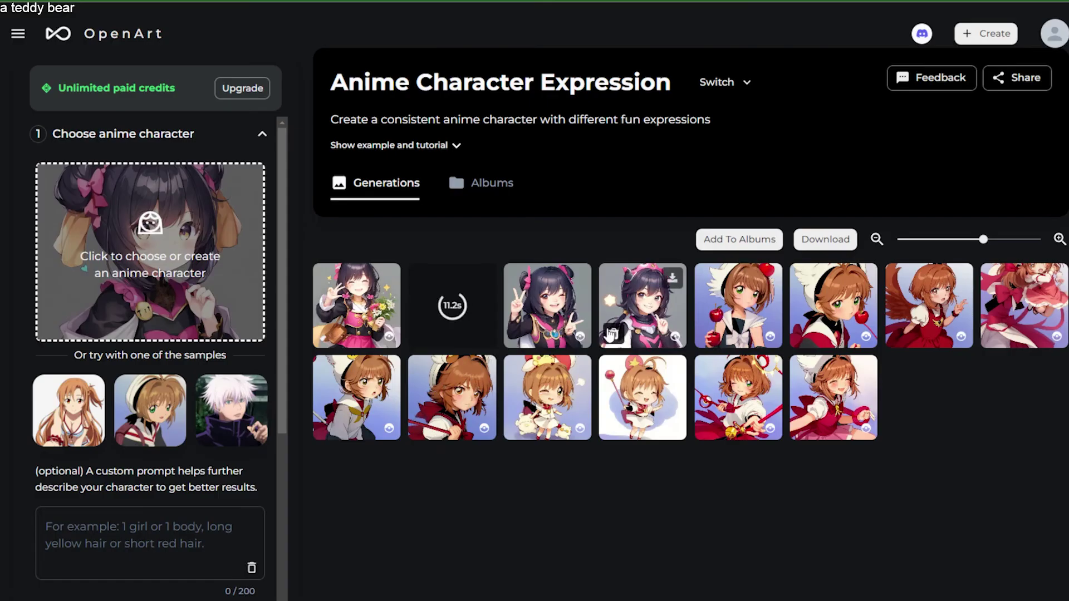
# Enlarge a black-haired result, reveal its reference image, browse back three generations, then close the viewer.
pyautogui.click(635, 315)
pyautogui.click(657, 325)
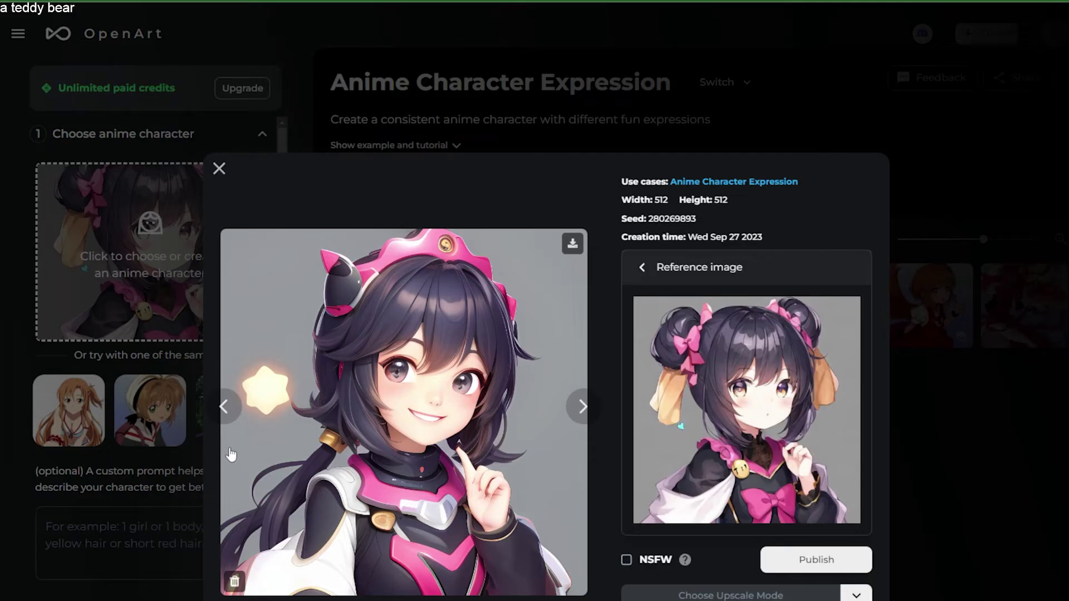
pyautogui.click(226, 408)
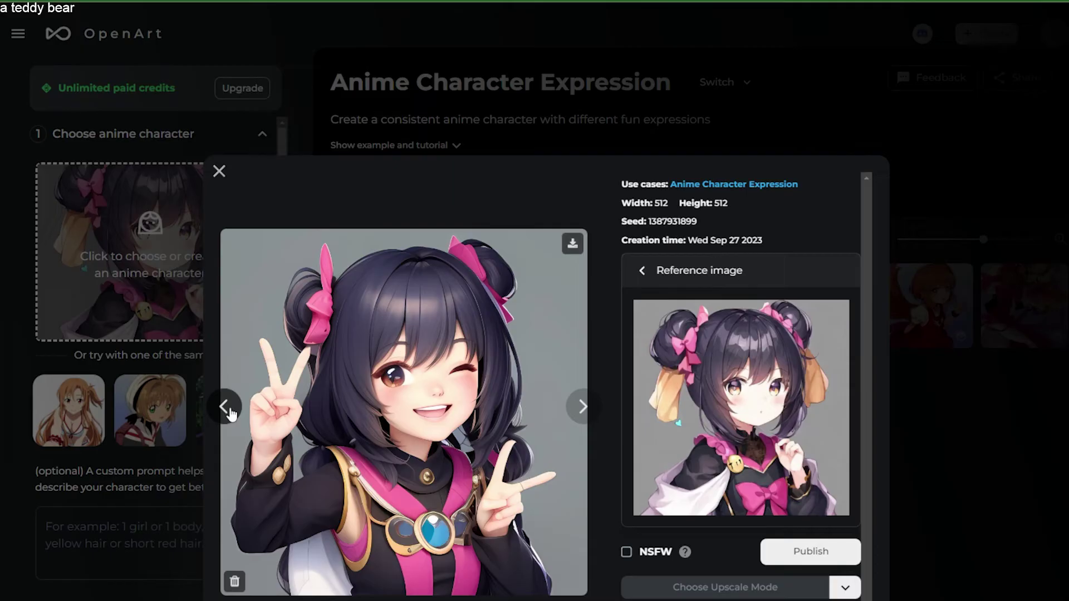
pyautogui.click(227, 408)
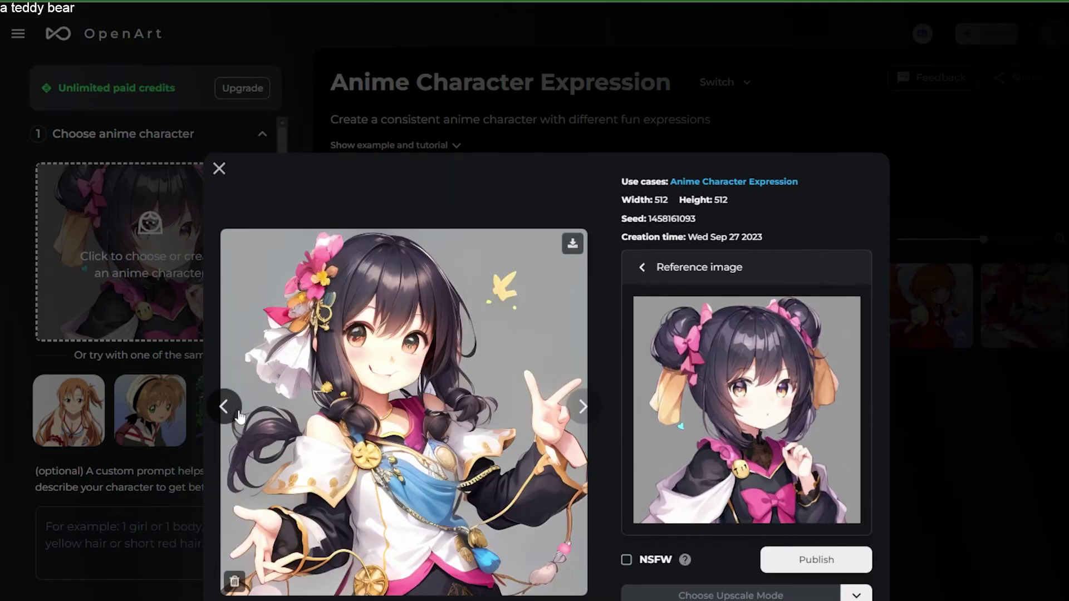
pyautogui.click(240, 417)
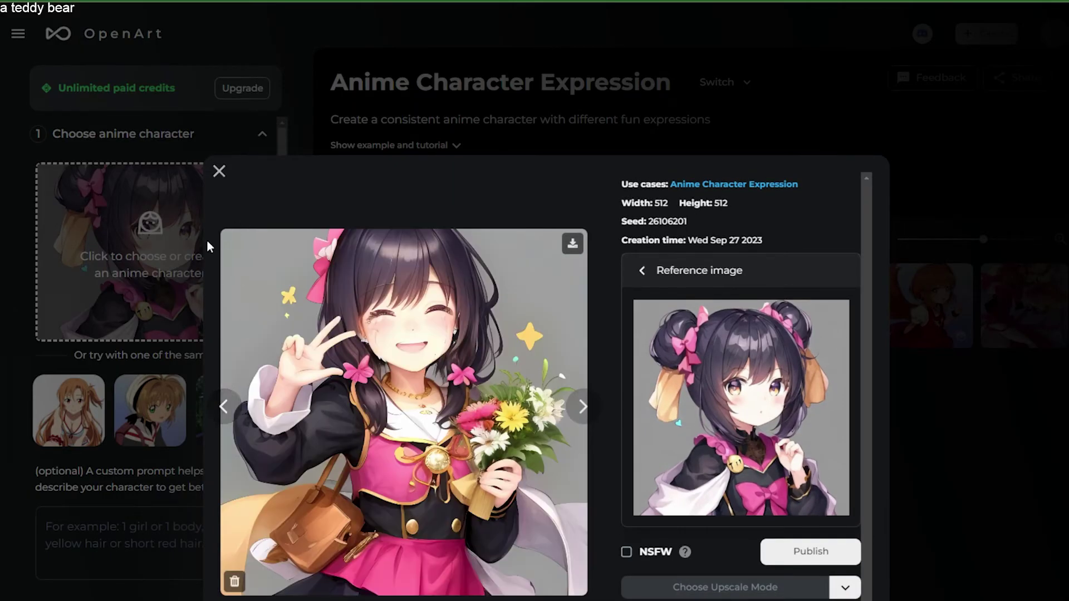
pyautogui.click(218, 171)
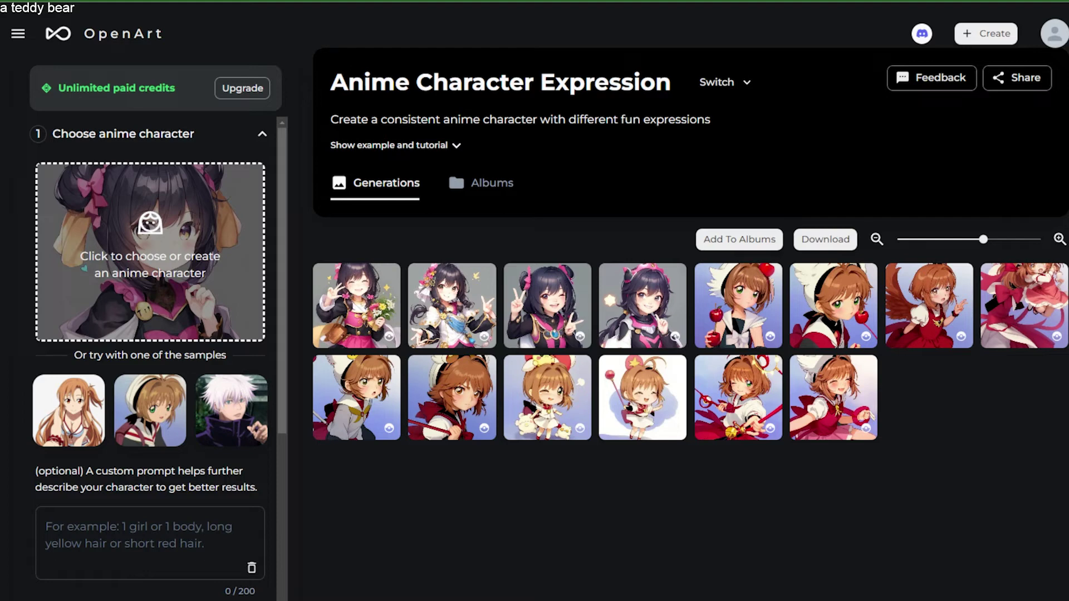
# Enter the custom prompt '1 cute little girl, emoticons, simple background'.
pyautogui.click(219, 551)
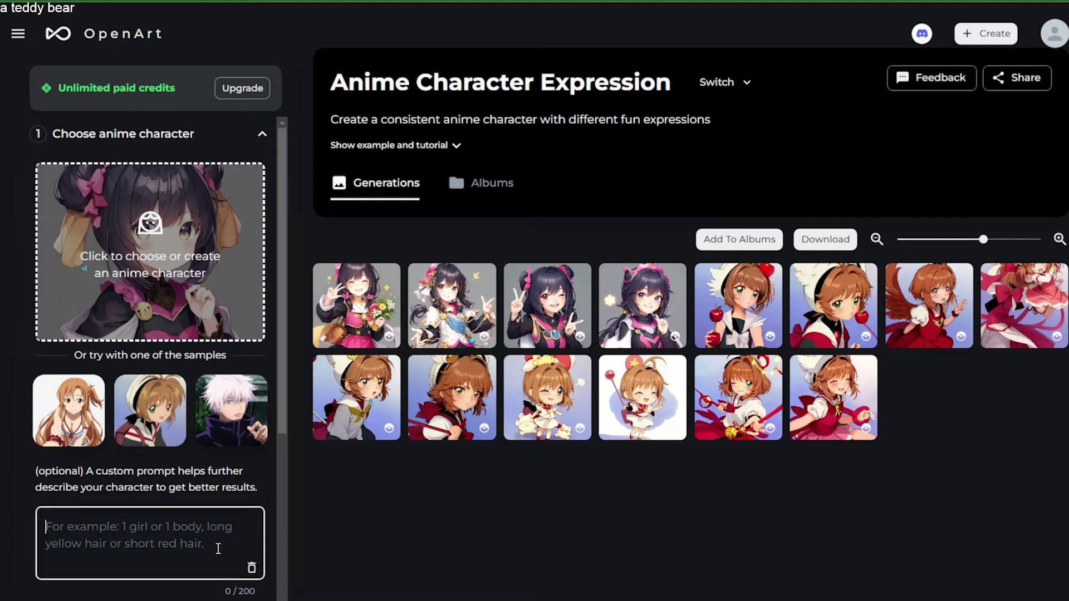
pyautogui.write('1 cute little girl, emoticons, simple background')
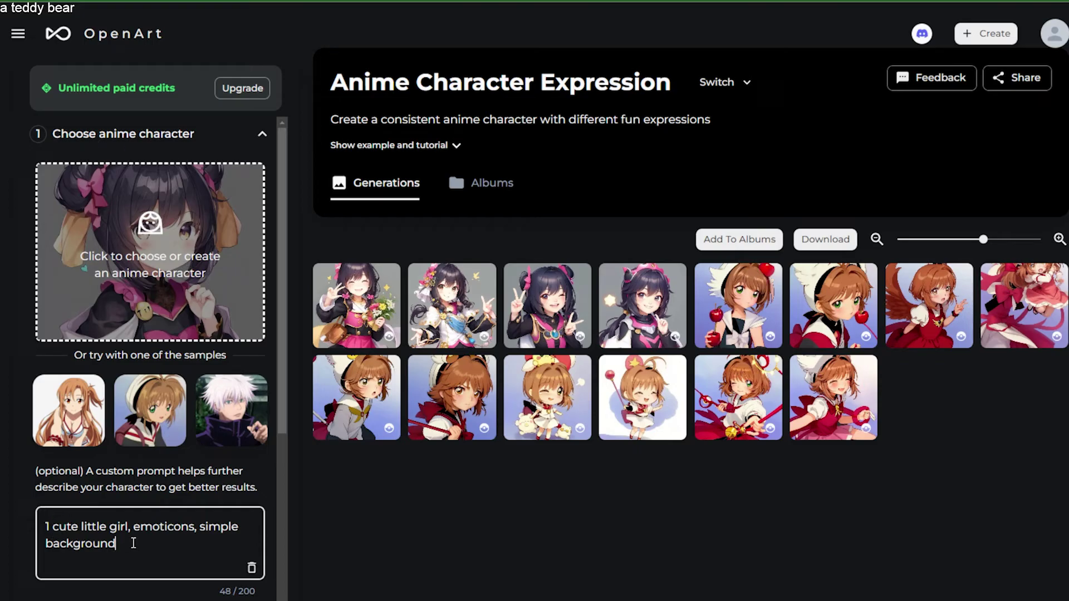
pyautogui.hotkey('ctrl', 'a')
pyautogui.click(20, 519)
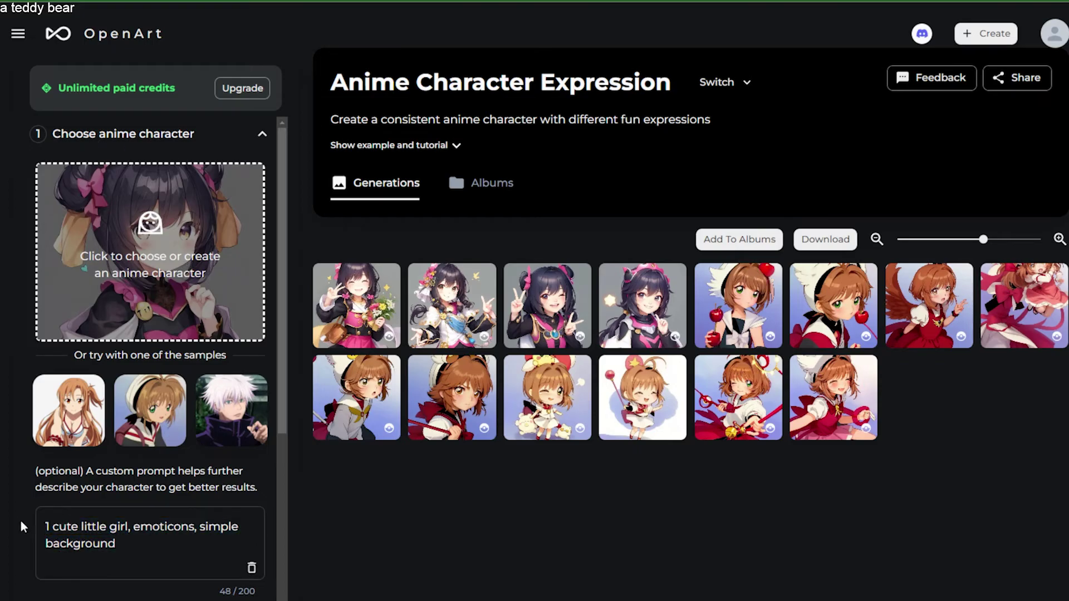
# Choose the Sad expression and generate new images of the character.
pyautogui.scroll(-7, 25, 517)
pyautogui.scroll(-1, 139, 396)
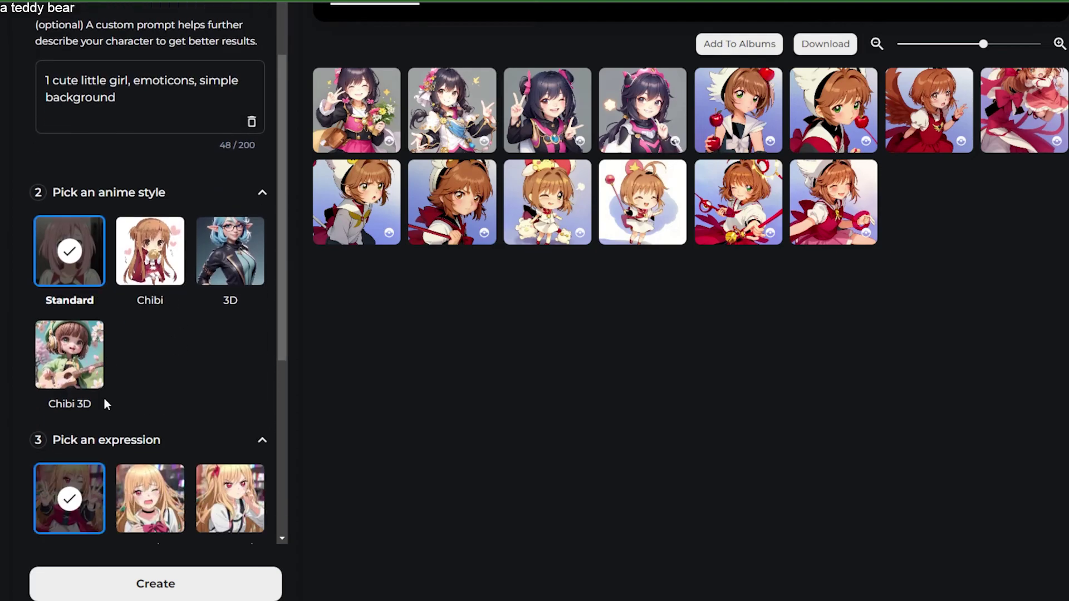
pyautogui.click(162, 500)
pyautogui.click(204, 588)
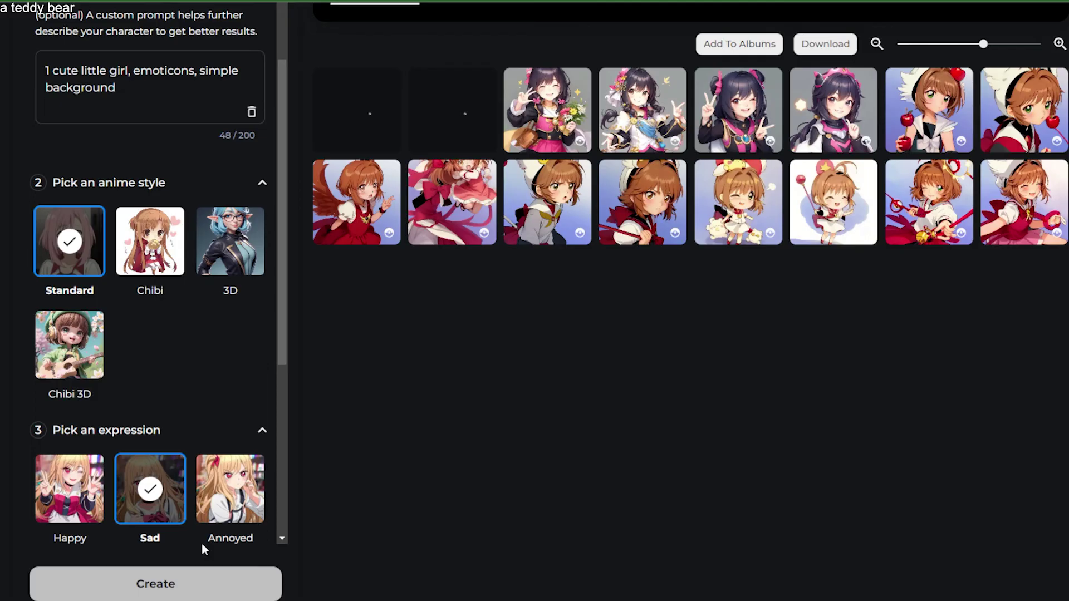
pyautogui.scroll(5, 183, 420)
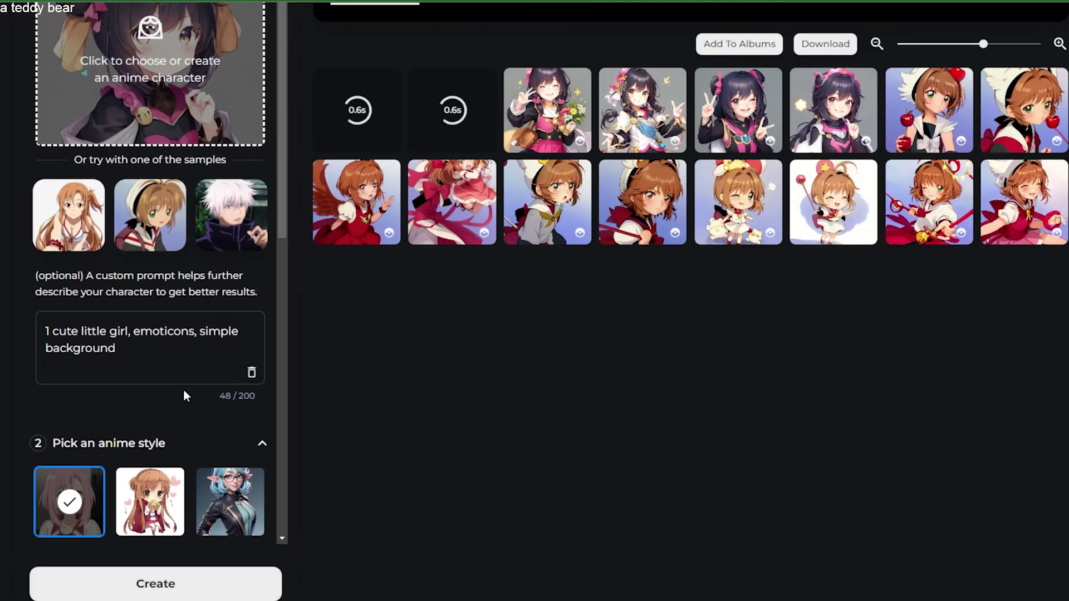
pyautogui.scroll(2, 185, 394)
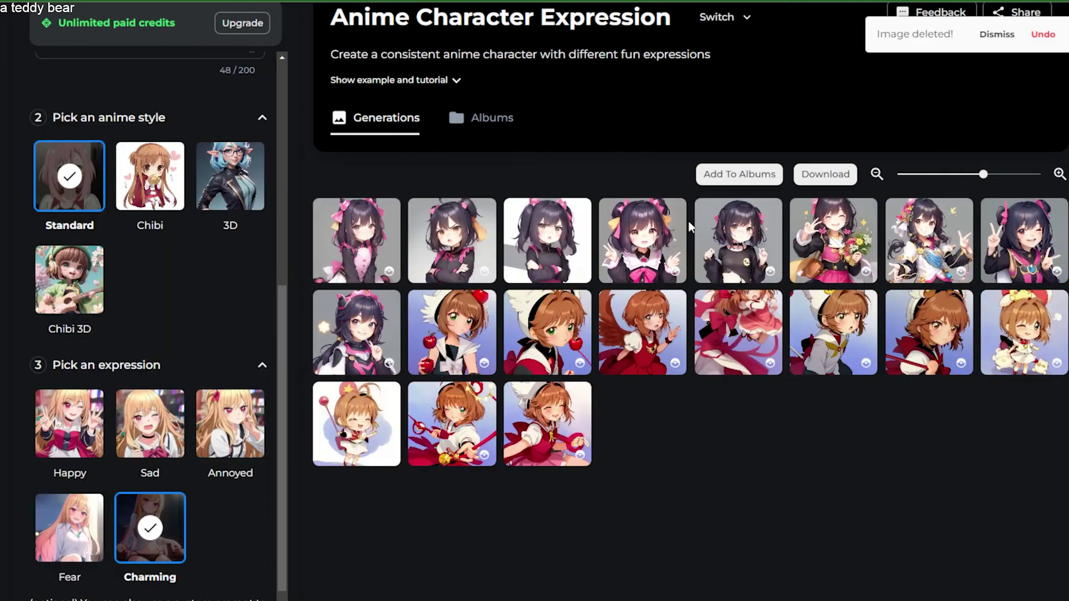
# Open the crossed-arms twin-tail image with its reference image and browse back two generations.
pyautogui.click(564, 261)
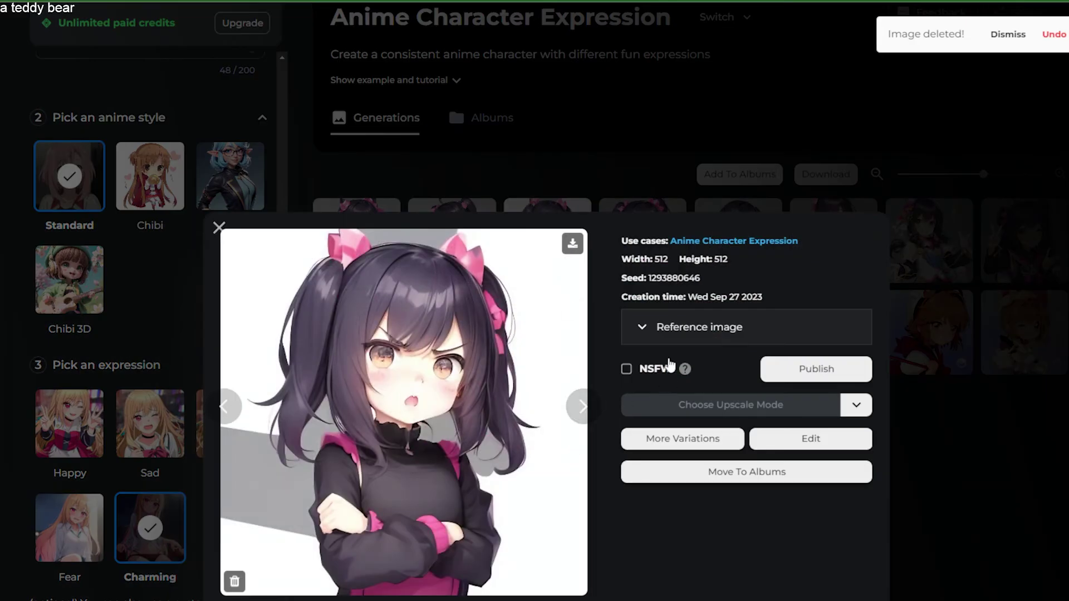
pyautogui.click(669, 334)
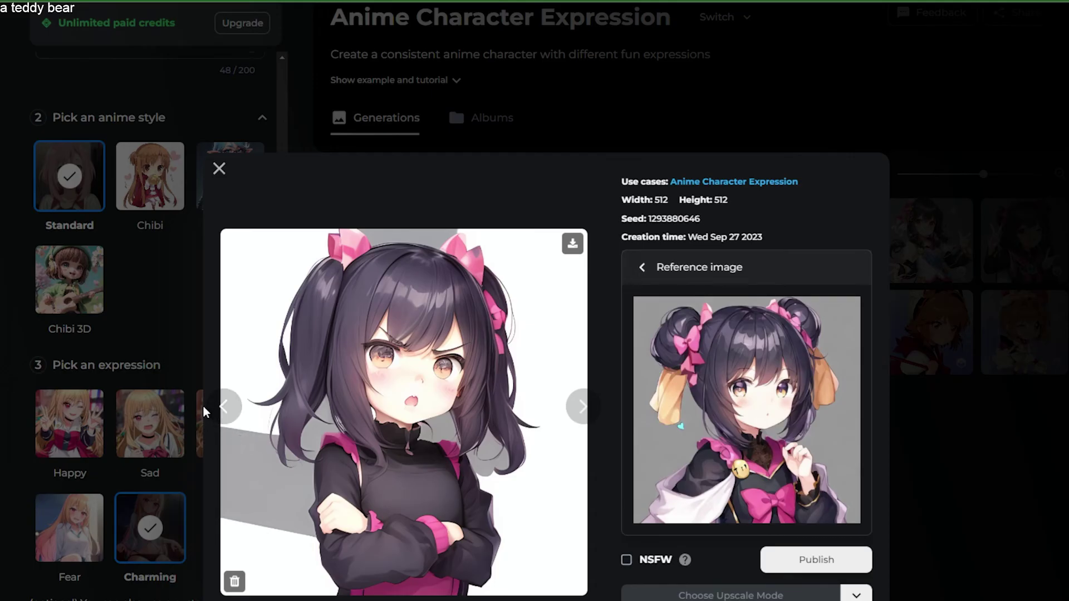
pyautogui.click(224, 416)
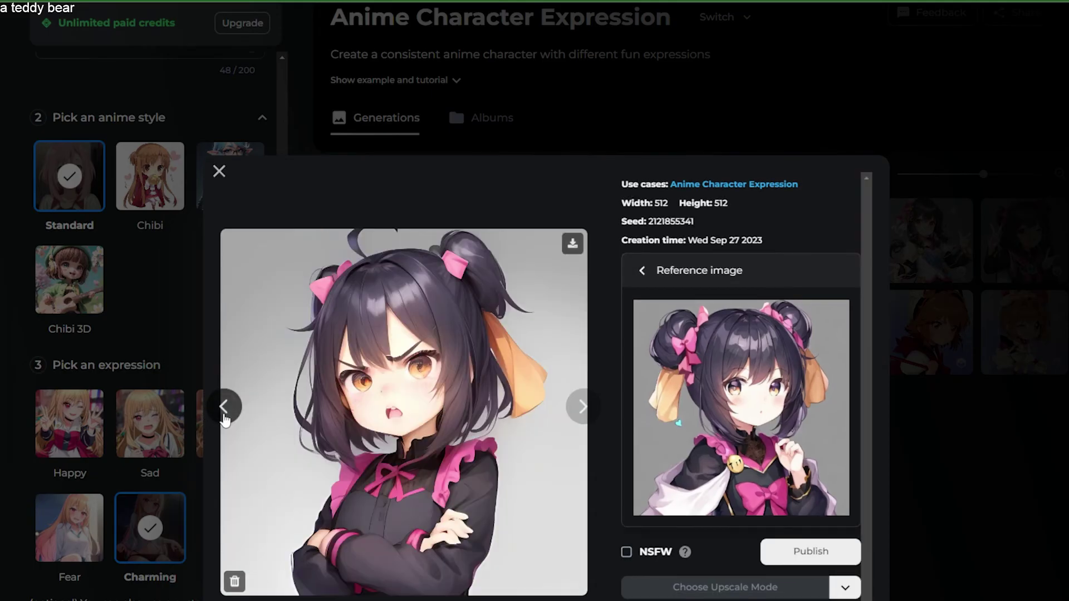
pyautogui.click(224, 417)
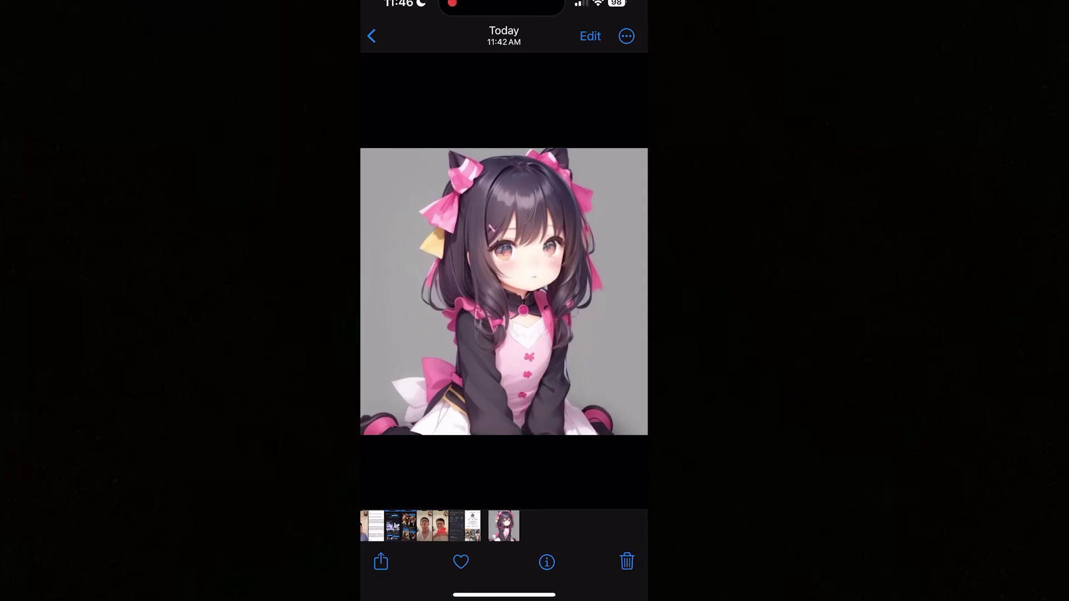
# Save the lifted girl as a sticker, previewing Outline, Comic, Puffy and Shiny before keeping Original.
pyautogui.click(504, 289)
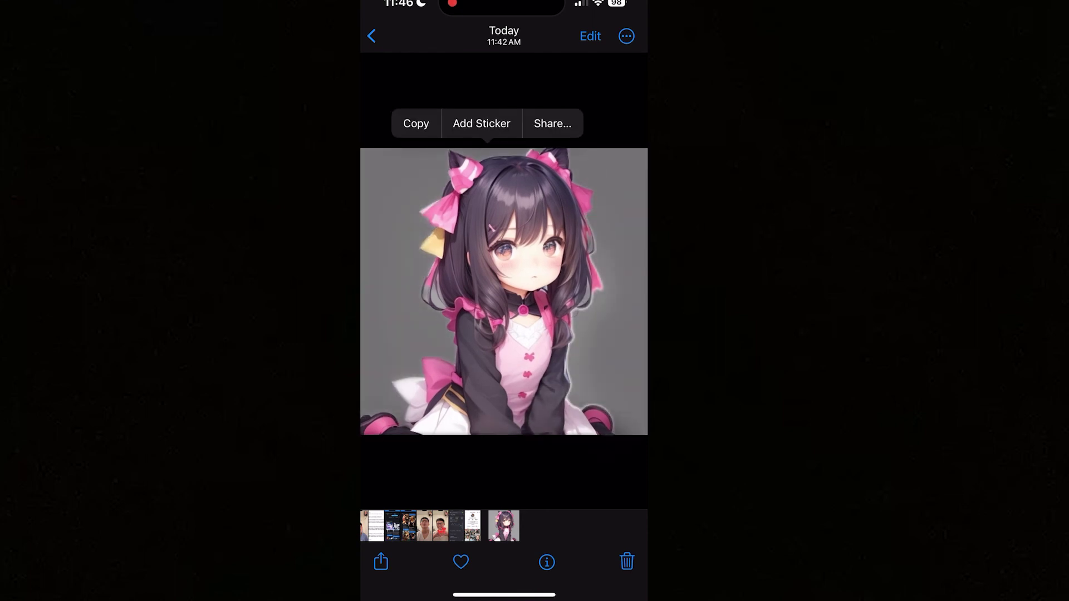
pyautogui.click(481, 123)
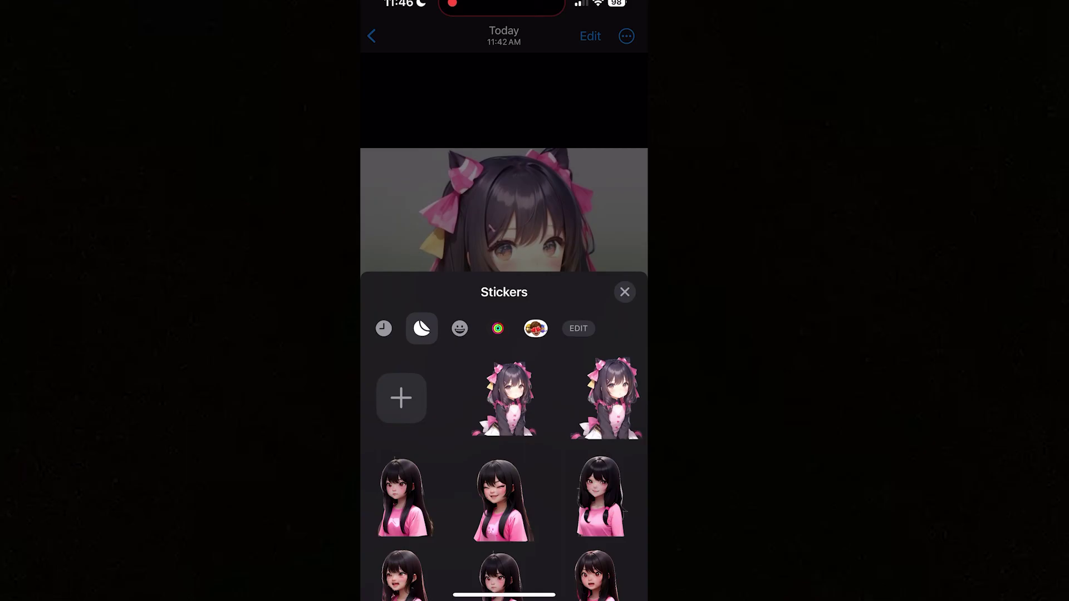
pyautogui.click(513, 338)
pyautogui.click(457, 539)
pyautogui.click(504, 539)
pyautogui.click(551, 539)
pyautogui.click(597, 539)
pyautogui.click(410, 539)
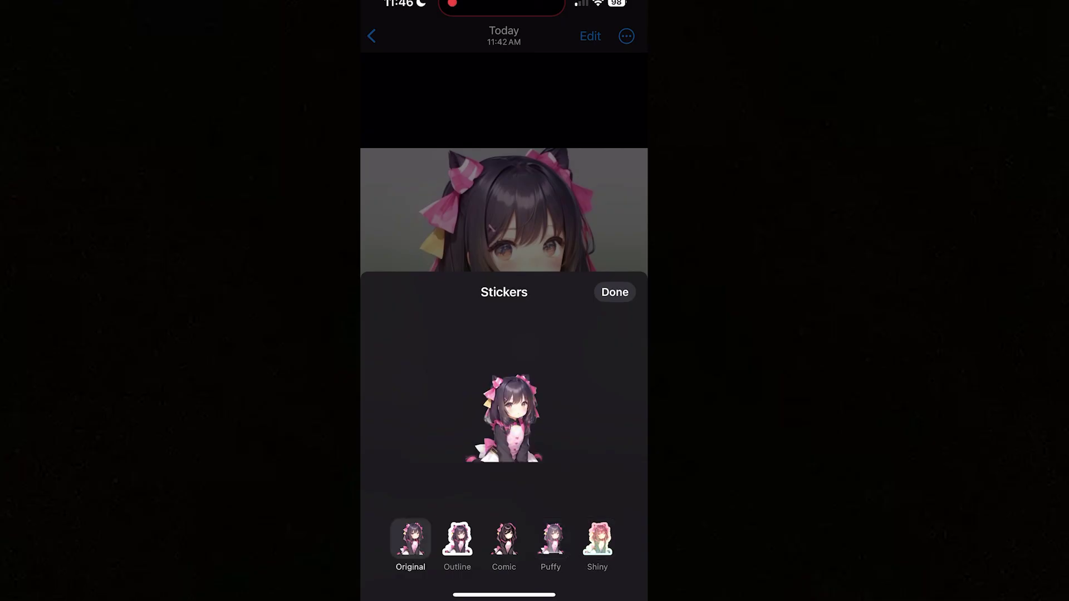
pyautogui.click(615, 292)
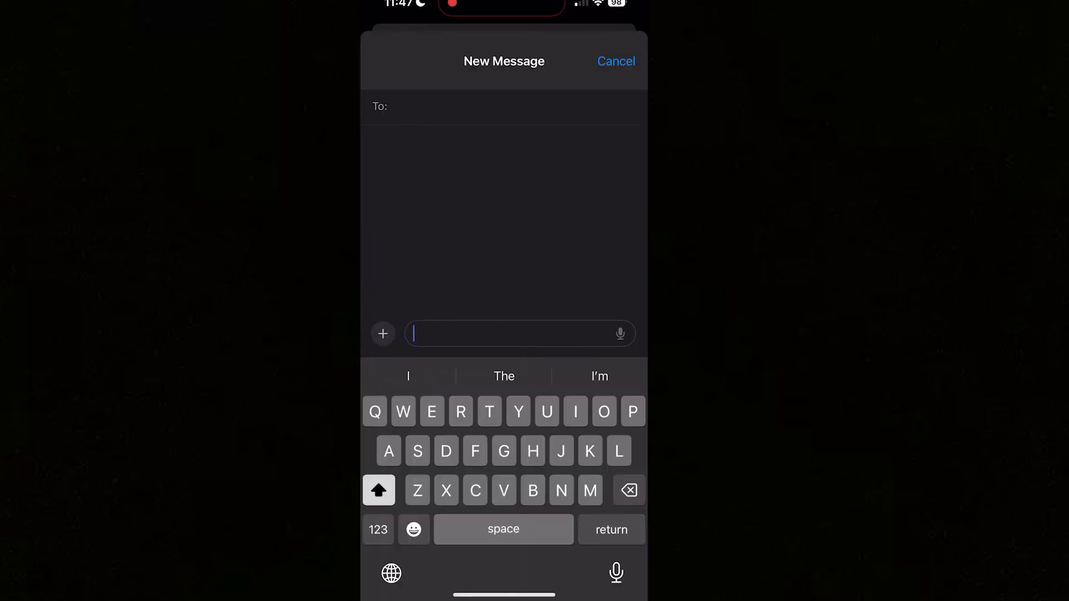
pyautogui.click(382, 333)
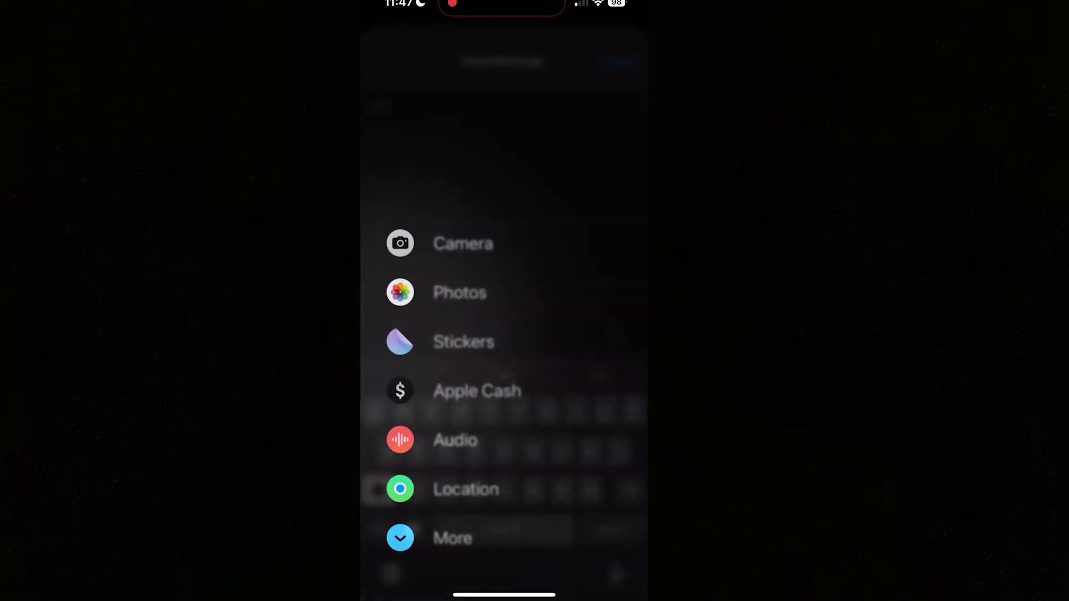
# Insert the girl sticker into a new message with the comment 'Cute!!!!'.
pyautogui.click(439, 342)
pyautogui.click(503, 458)
pyautogui.click(476, 333)
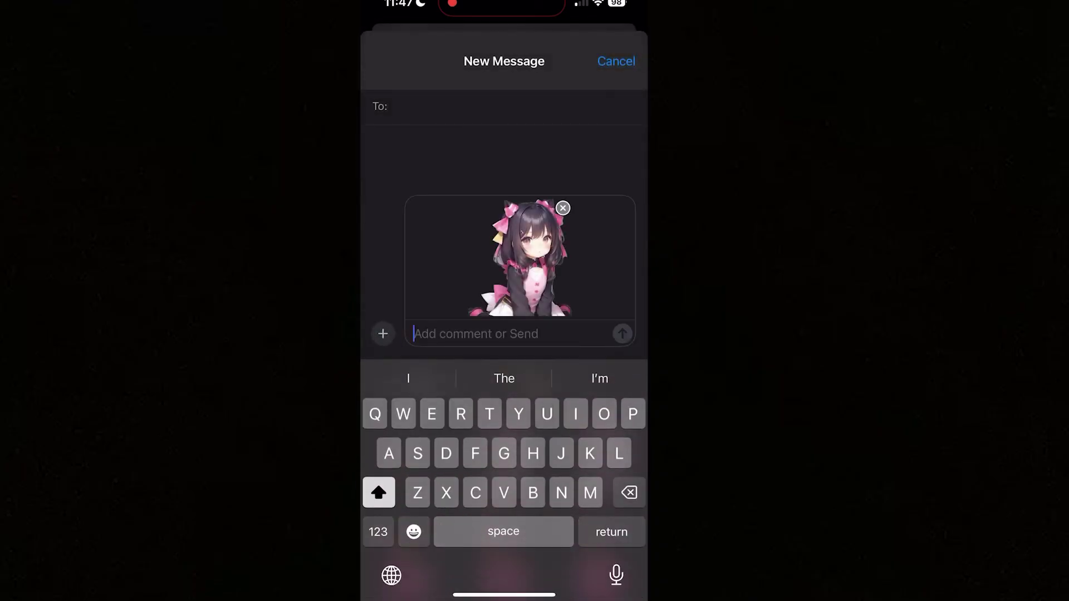
pyautogui.write('Cute!!!!')
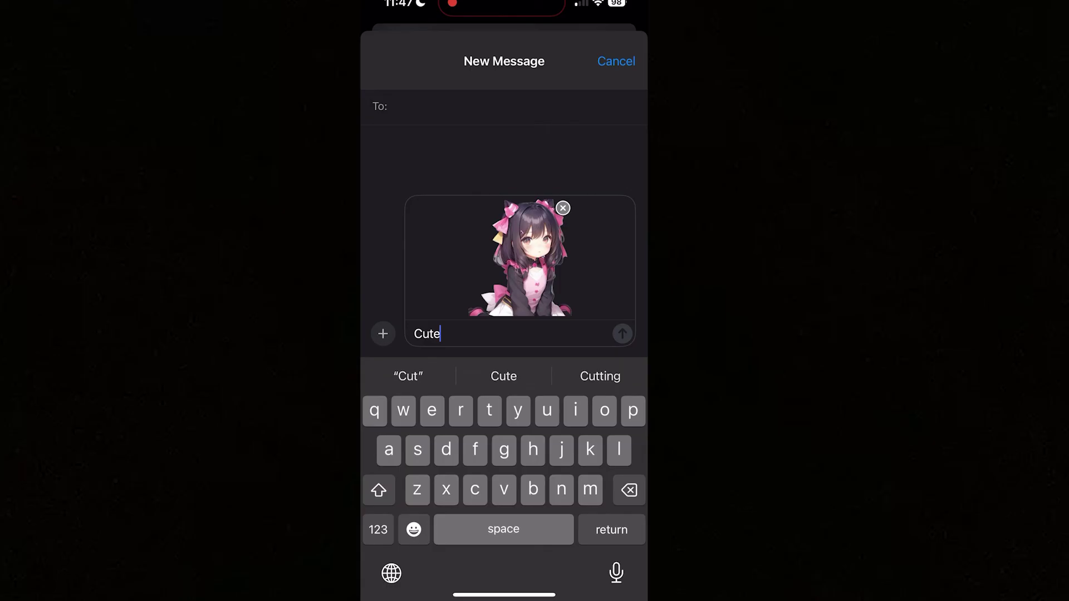